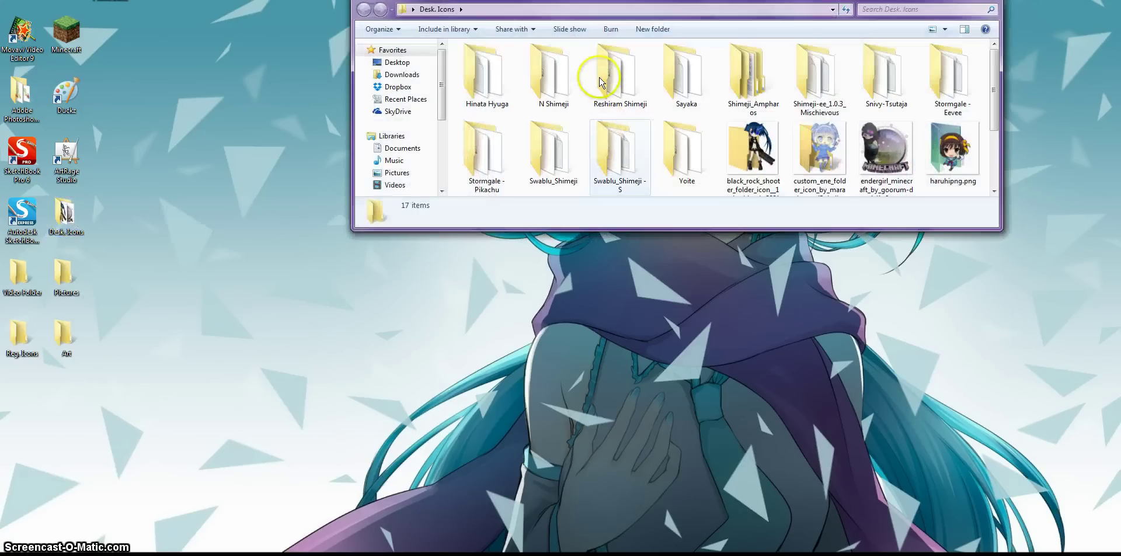
# Step: Open the Sayaka folder in Desk. Icons, select its Shimeji jar file, and close the window
pyautogui.doubleClick(684, 76)
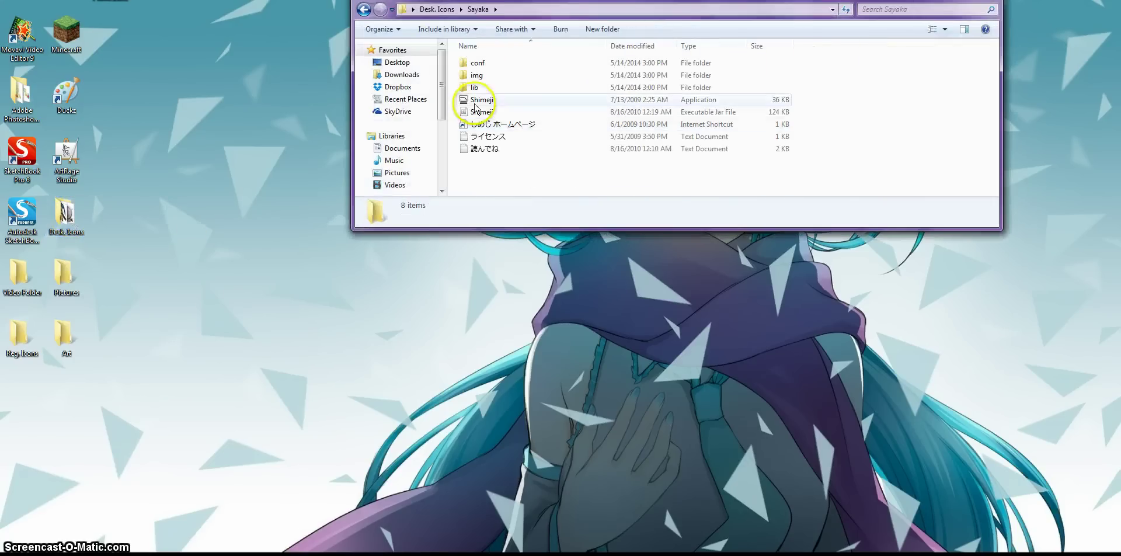
pyautogui.click(482, 111)
pyautogui.click(984, 0)
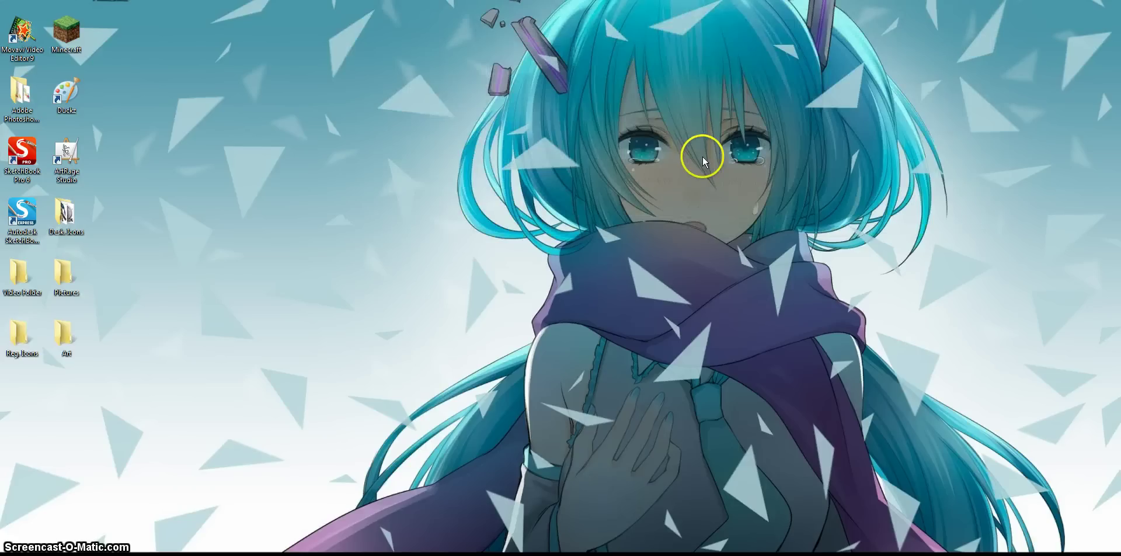
pyautogui.moveTo(124, 275); pyautogui.dragTo(606, 316)
pyautogui.moveTo(597, 380); pyautogui.dragTo(674, 389)
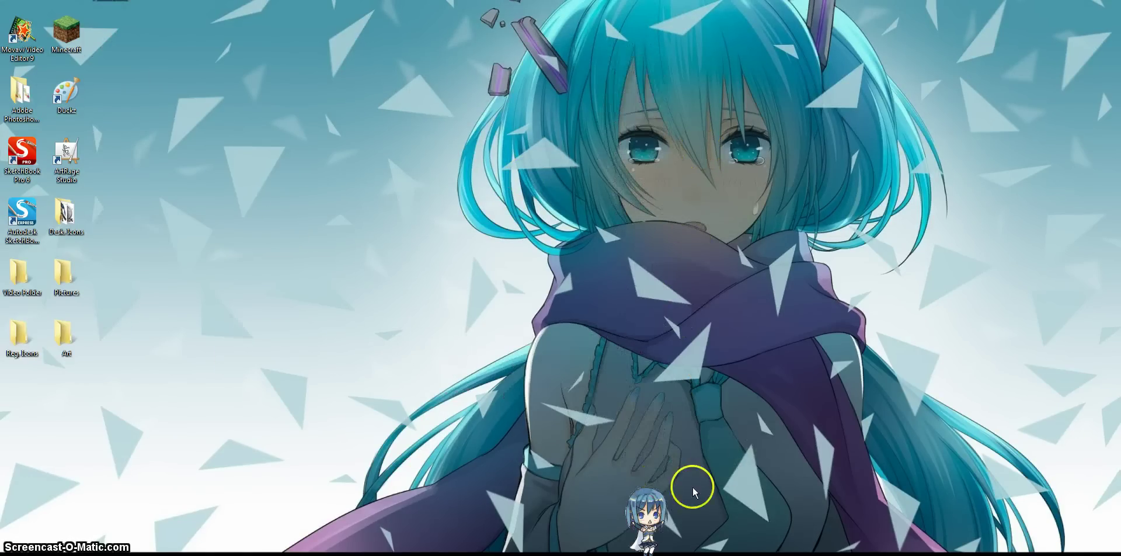
pyautogui.moveTo(646, 505); pyautogui.dragTo(709, 275)
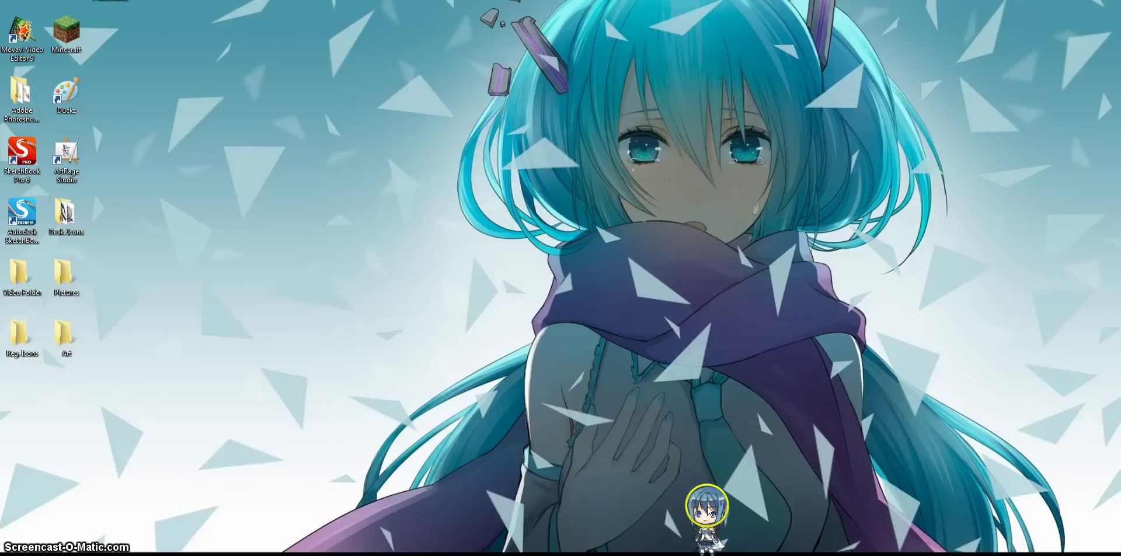
pyautogui.moveTo(704, 497); pyautogui.dragTo(790, 222)
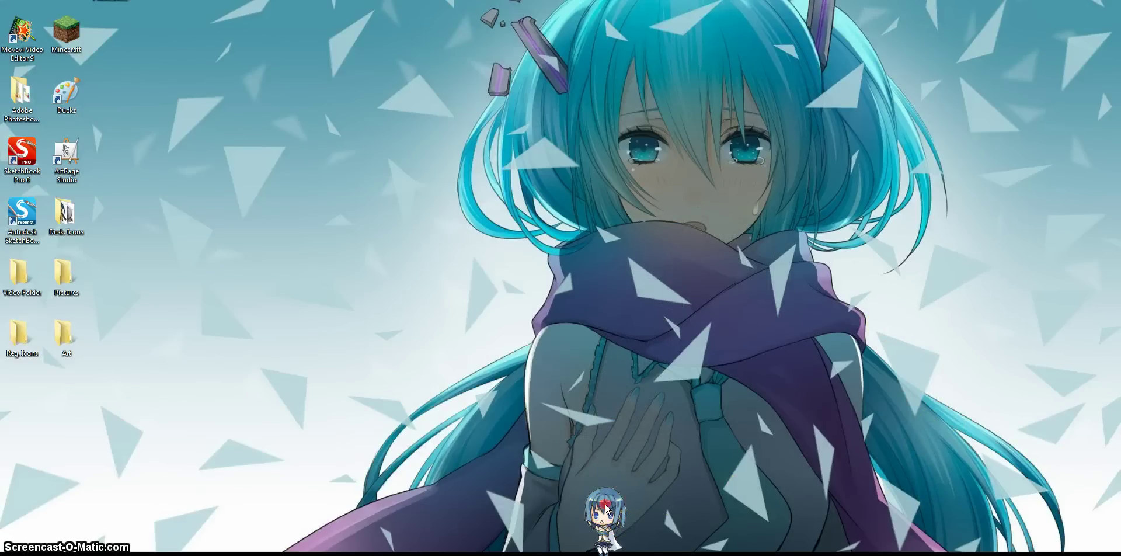
pyautogui.click(602, 498)
# Step: Bring the deviantART browser forward and search the site for 'Shimeji pet'
pyautogui.moveTo(268, 554)
pyautogui.click(321, 515)
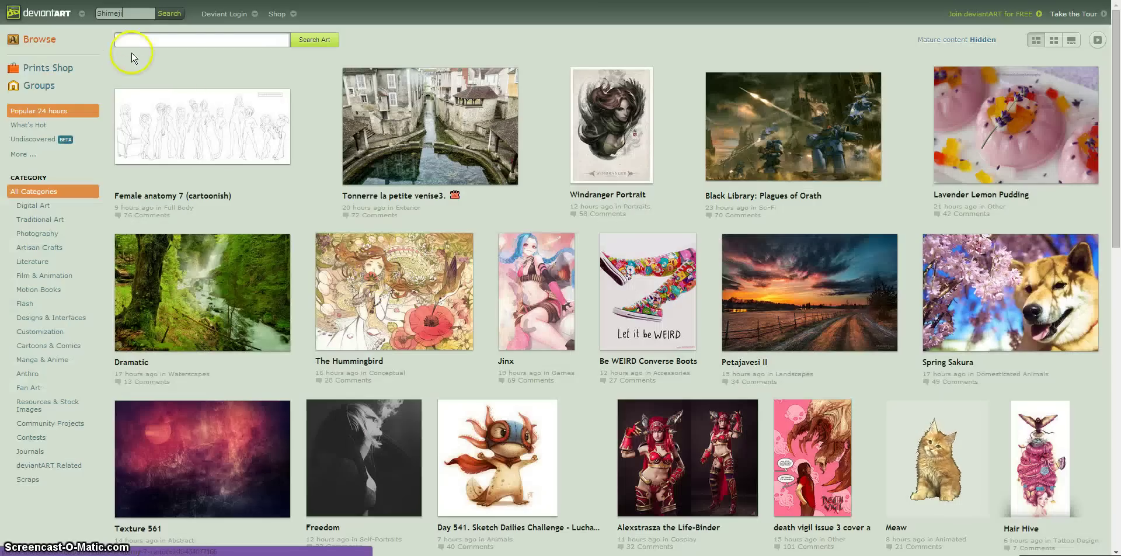
pyautogui.click(138, 14)
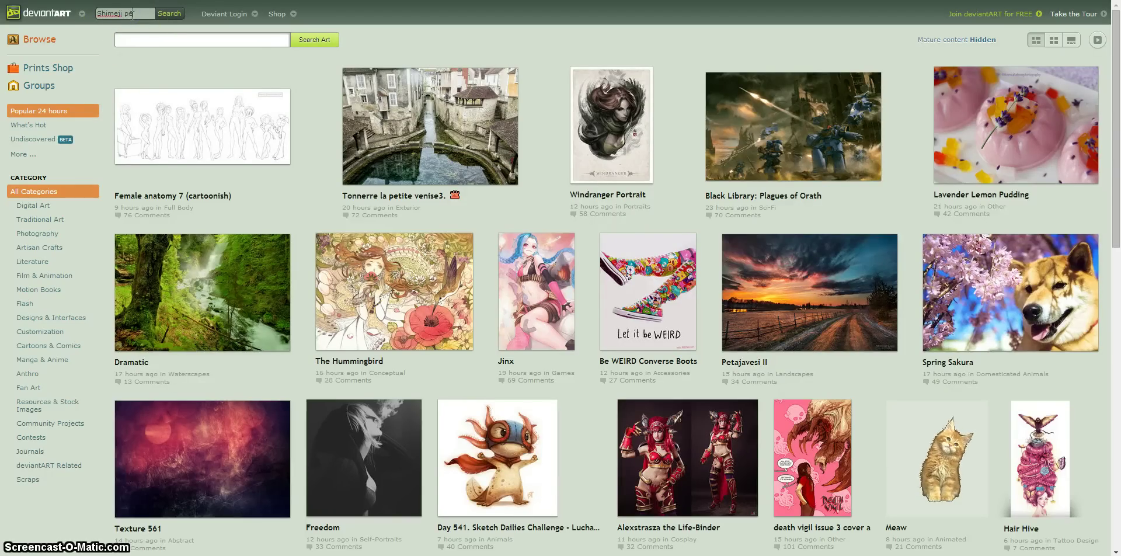
pyautogui.press('Return')
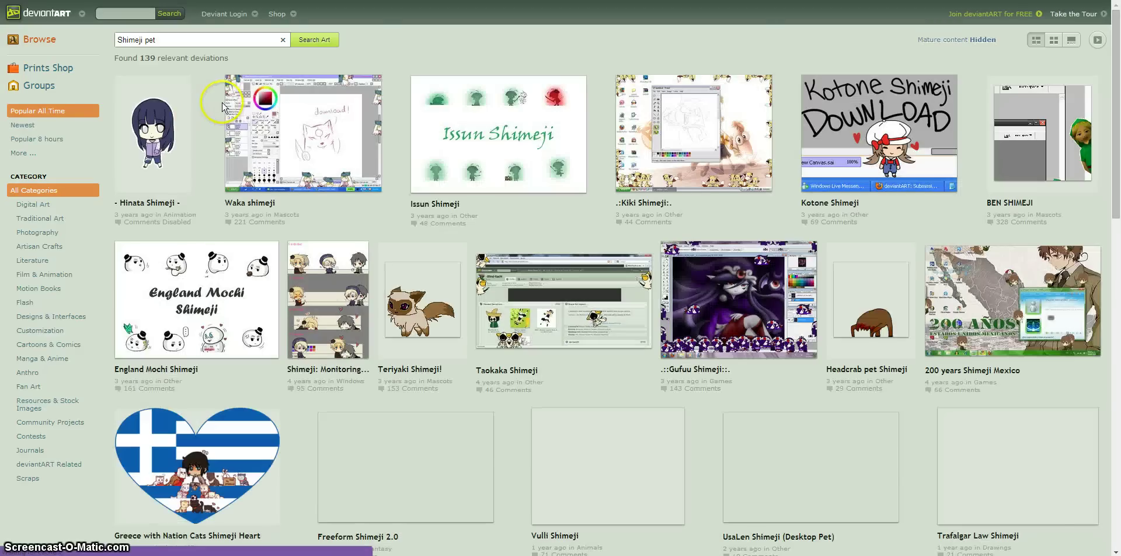
# Step: Open the England Mochi Shimeji deviation and download its zip file
pyautogui.moveTo(1114, 111); pyautogui.dragTo(1117, 89)
pyautogui.click(213, 267)
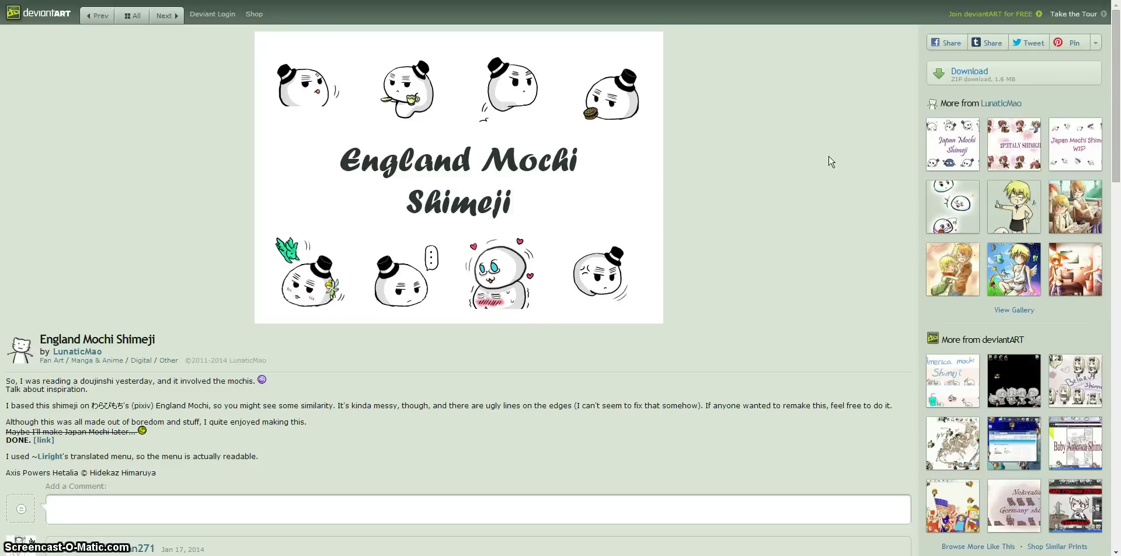
pyautogui.click(1013, 70)
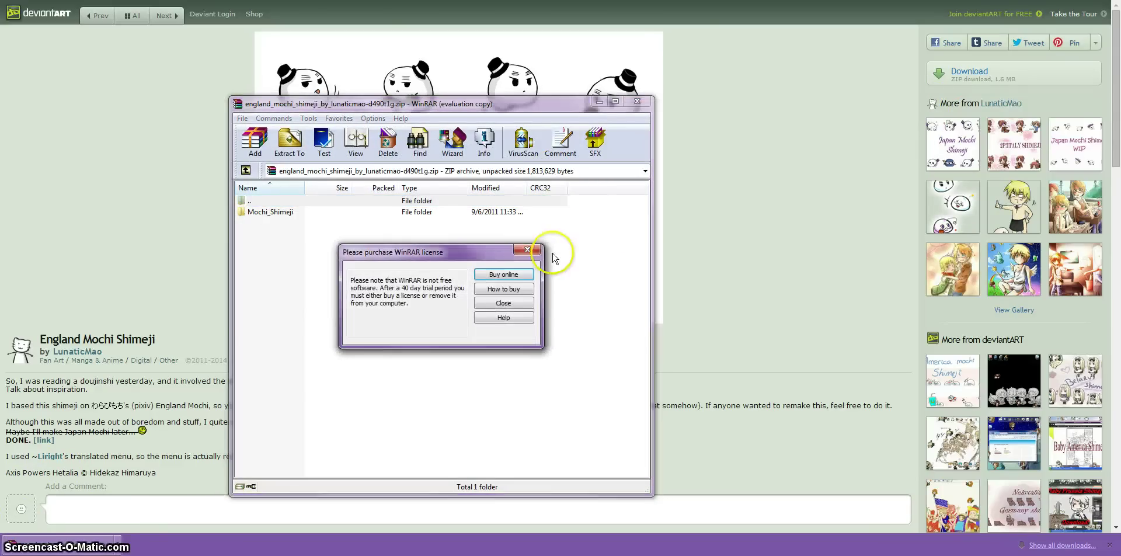
# Step: Dismiss the WinRAR licence reminder, extract Mochi_Shimeji into Desk. Icons, and close WinRAR
pyautogui.click(528, 250)
pyautogui.click(1066, 1)
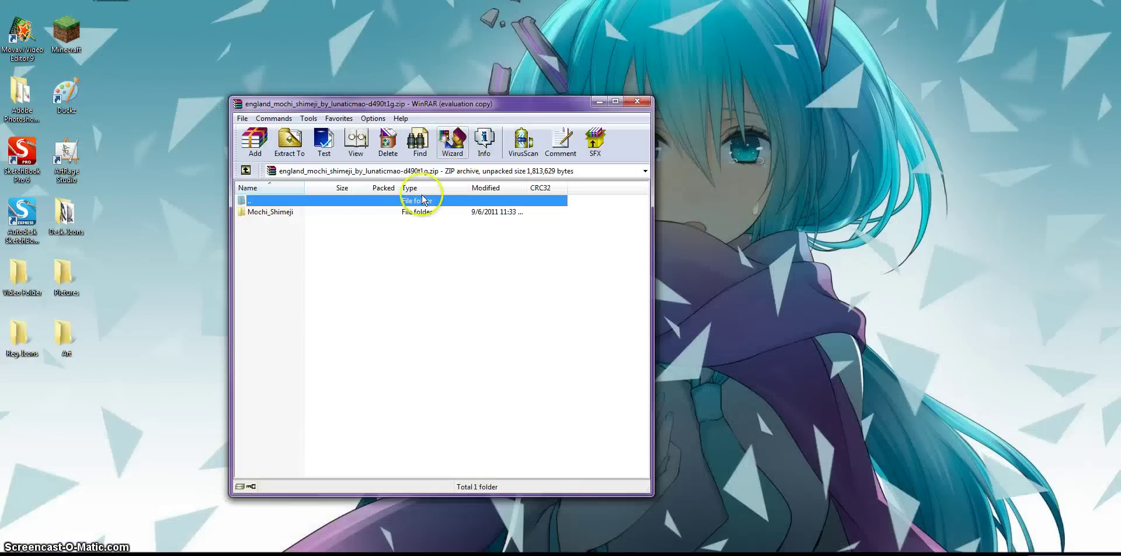
pyautogui.click(76, 214)
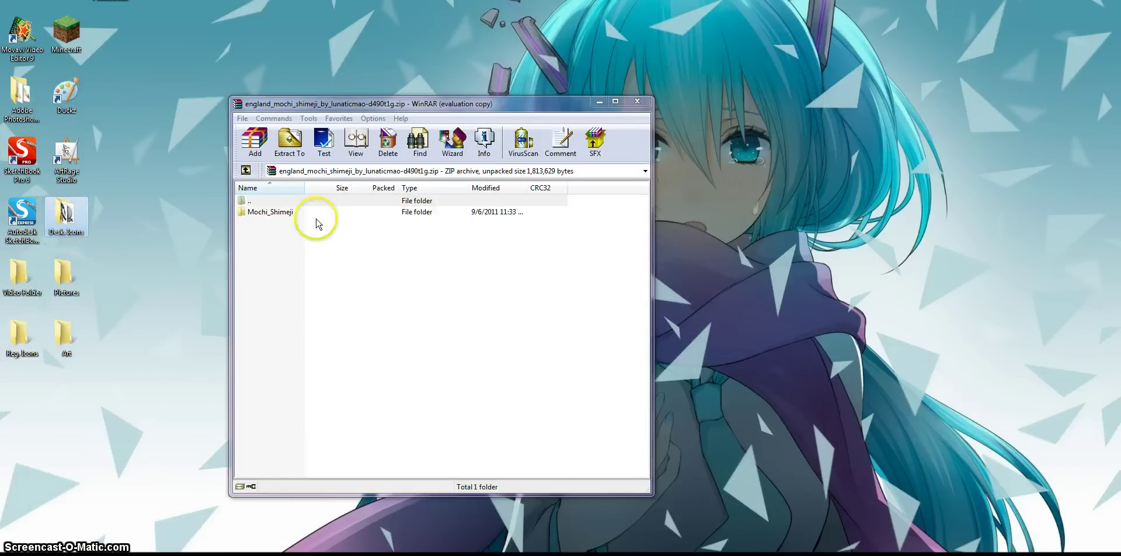
pyautogui.moveTo(274, 212); pyautogui.dragTo(72, 223)
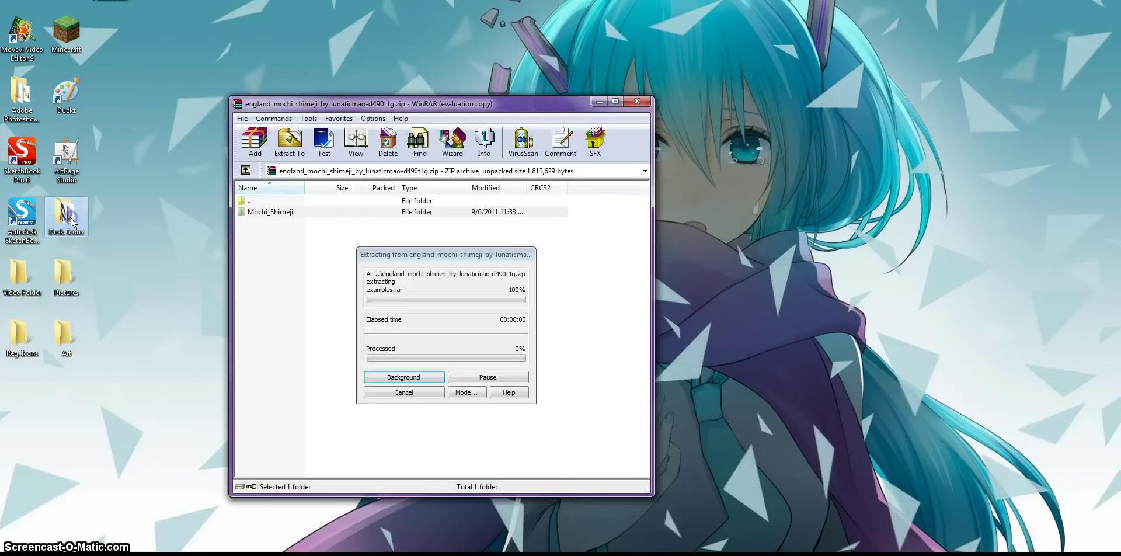
pyautogui.click(643, 100)
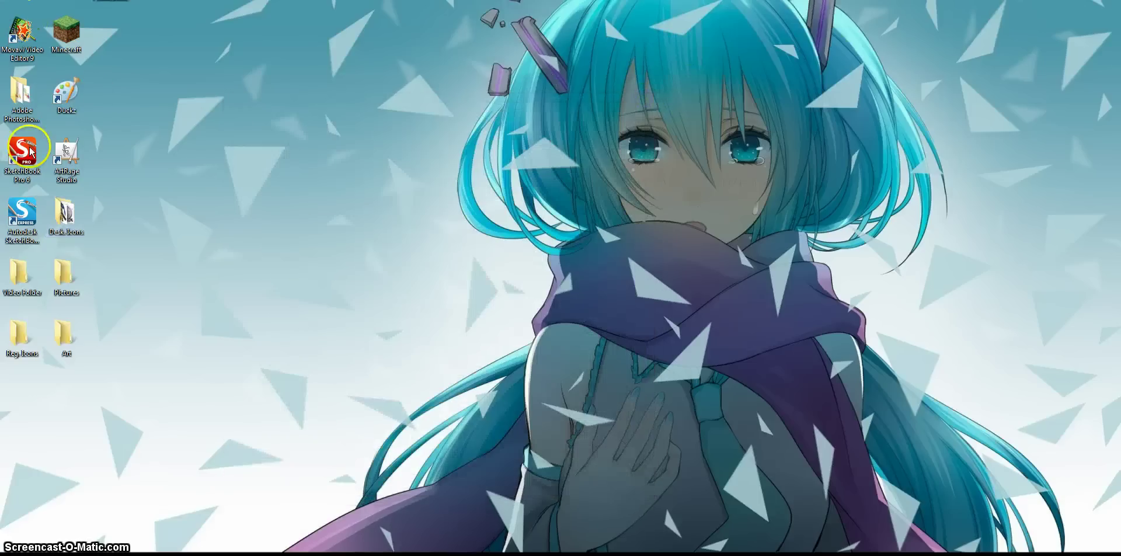
# Step: Open the Desk. Icons folder and then its Mochi_Shimeji subfolder
pyautogui.doubleClick(66, 217)
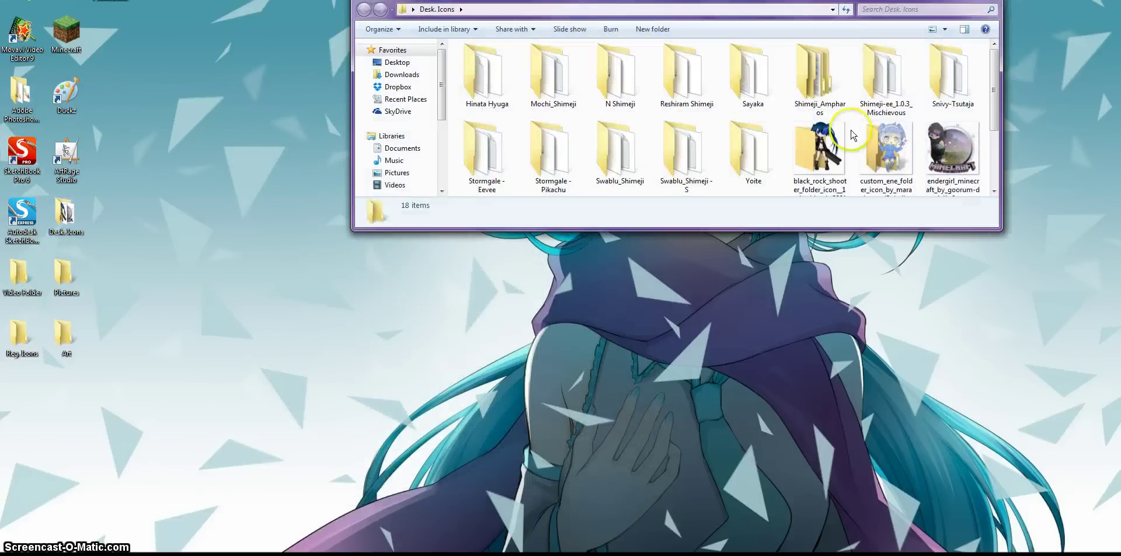
pyautogui.moveTo(903, 5); pyautogui.dragTo(902, 71)
pyautogui.moveTo(1003, 166)
pyautogui.mouseDown()
pyautogui.moveTo(1005, 203)
pyautogui.moveTo(1001, 173)
pyautogui.mouseUp()
pyautogui.click(563, 161)
pyautogui.doubleClick(563, 161)
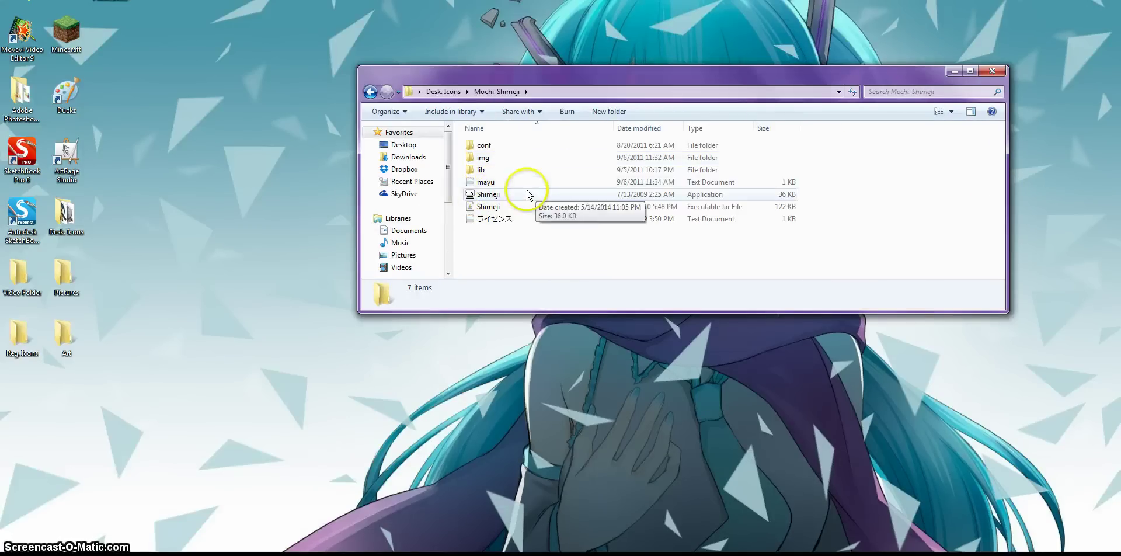
# Step: Launch the Shimeji jar, close the folder, and drag the mochi pet to the bottom right
pyautogui.click(491, 206)
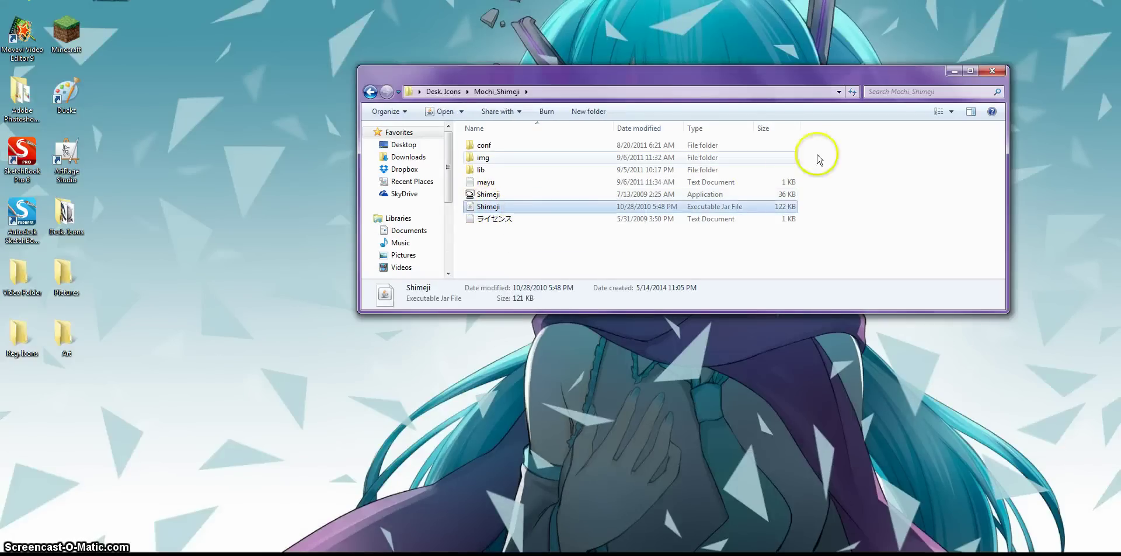
pyautogui.click(996, 71)
pyautogui.moveTo(160, 191); pyautogui.dragTo(518, 341)
pyautogui.moveTo(548, 535); pyautogui.dragTo(672, 358)
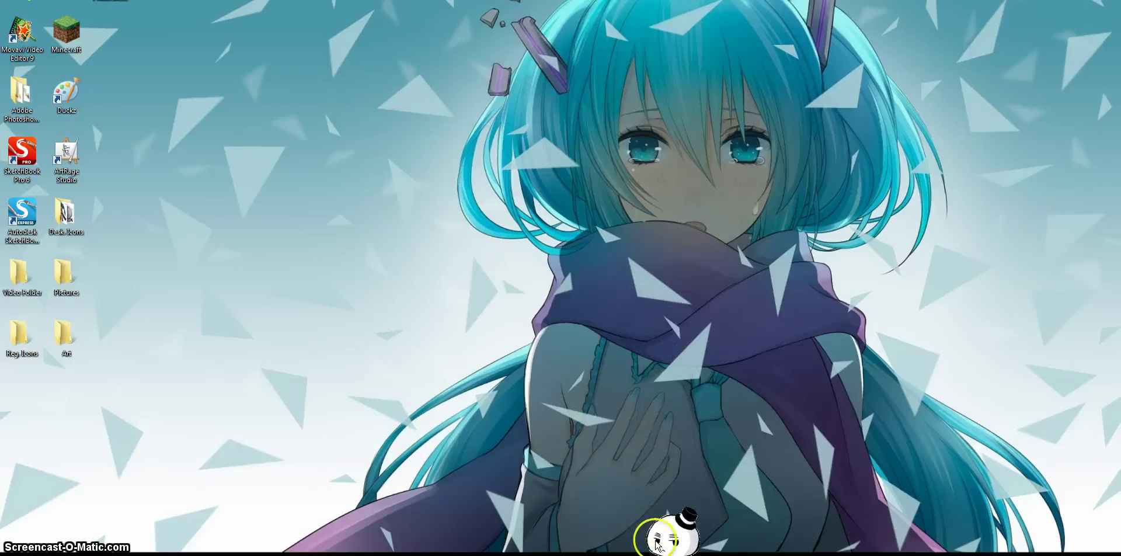
# Step: Lift, toss and fling the mochi pet around the desktop, ending near the bottom
pyautogui.click(676, 538)
pyautogui.moveTo(676, 537); pyautogui.dragTo(695, 362)
pyautogui.moveTo(503, 429); pyautogui.dragTo(686, 436)
pyautogui.moveTo(1105, 371); pyautogui.dragTo(840, 479)
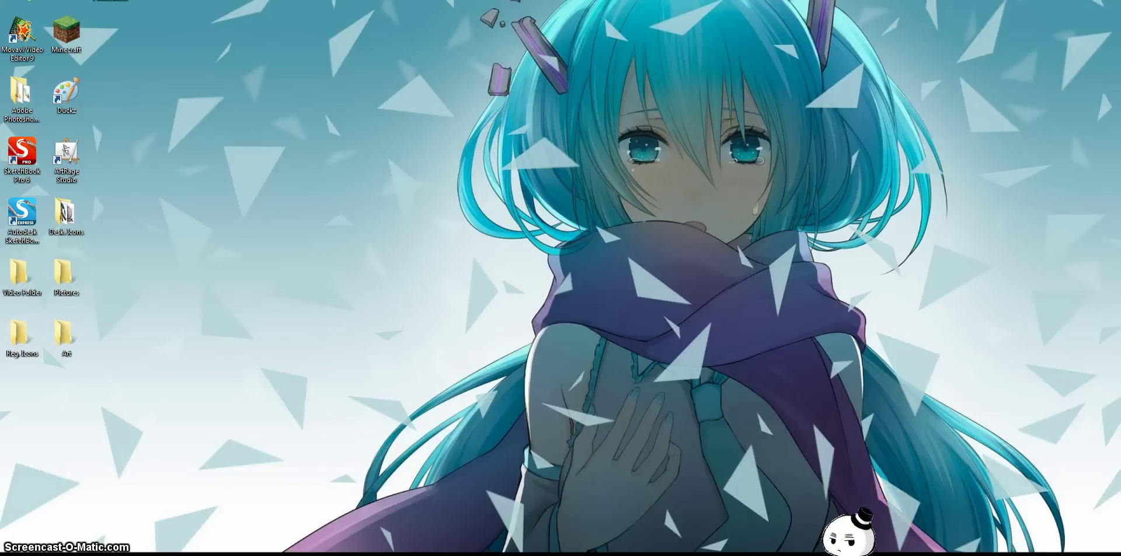
pyautogui.moveTo(848, 537); pyautogui.dragTo(872, 517)
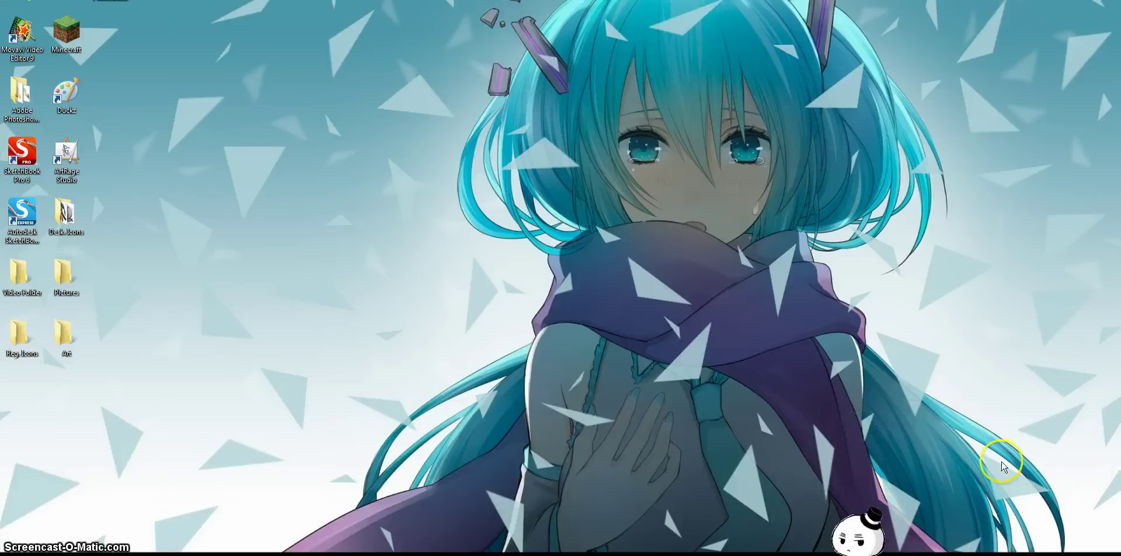
# Step: Poke the mochi pet, open its right-click menu, then reveal the hidden tray icons
pyautogui.click(855, 533)
pyautogui.rightClick(855, 532)
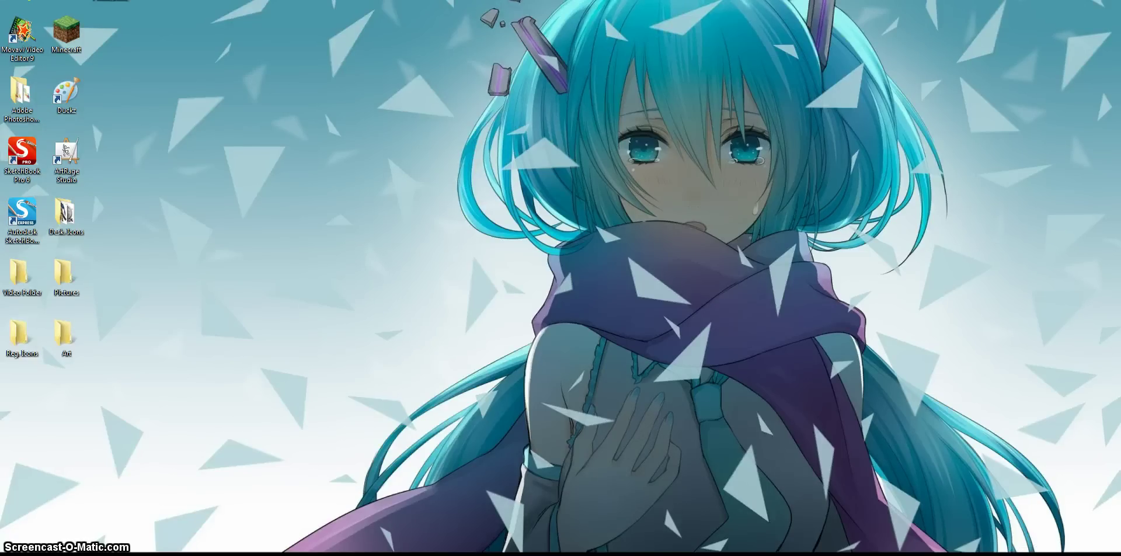
pyautogui.click(1020, 555)
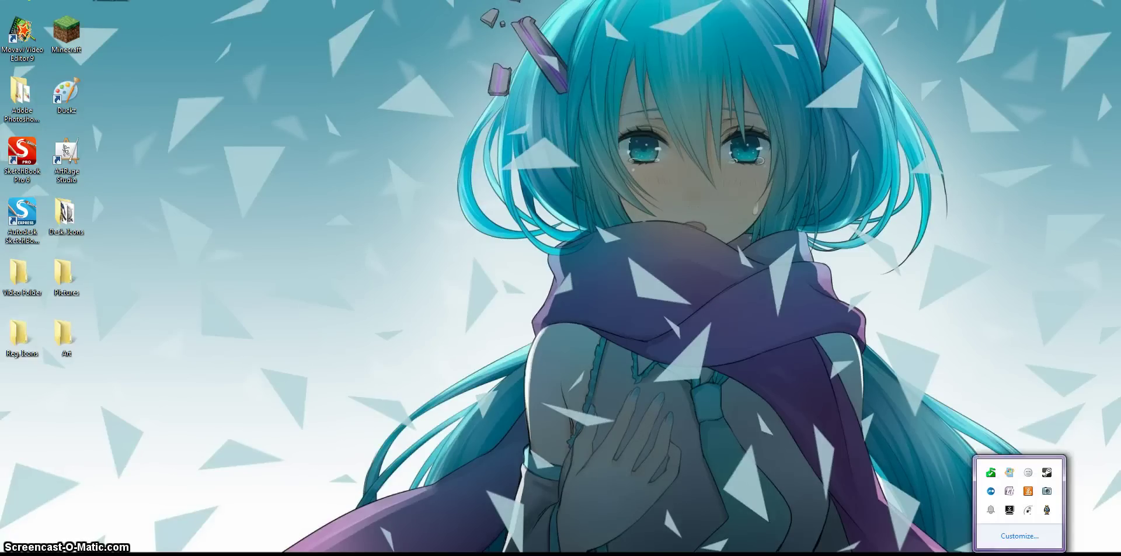
# Step: Choose Goodbye from each of the three Shimeji tray icon menus to quit them all
pyautogui.rightClick(1028, 511)
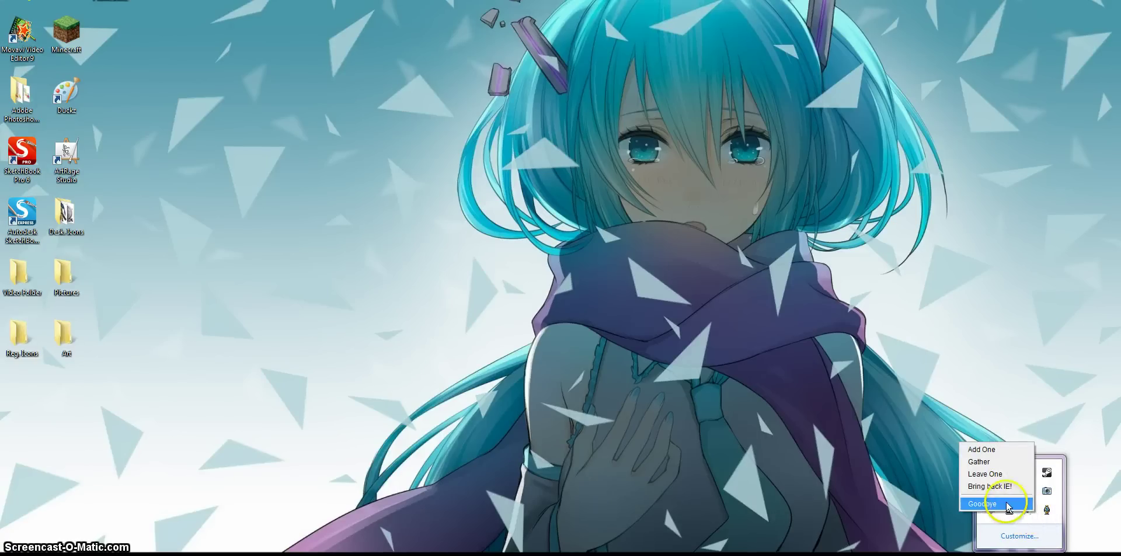
pyautogui.click(987, 505)
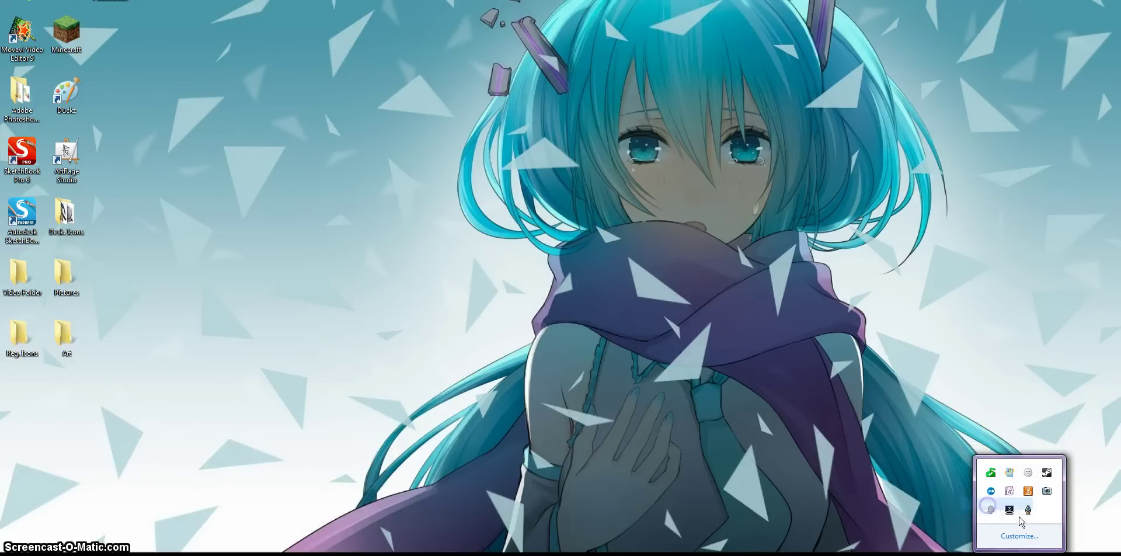
pyautogui.rightClick(990, 510)
pyautogui.click(981, 505)
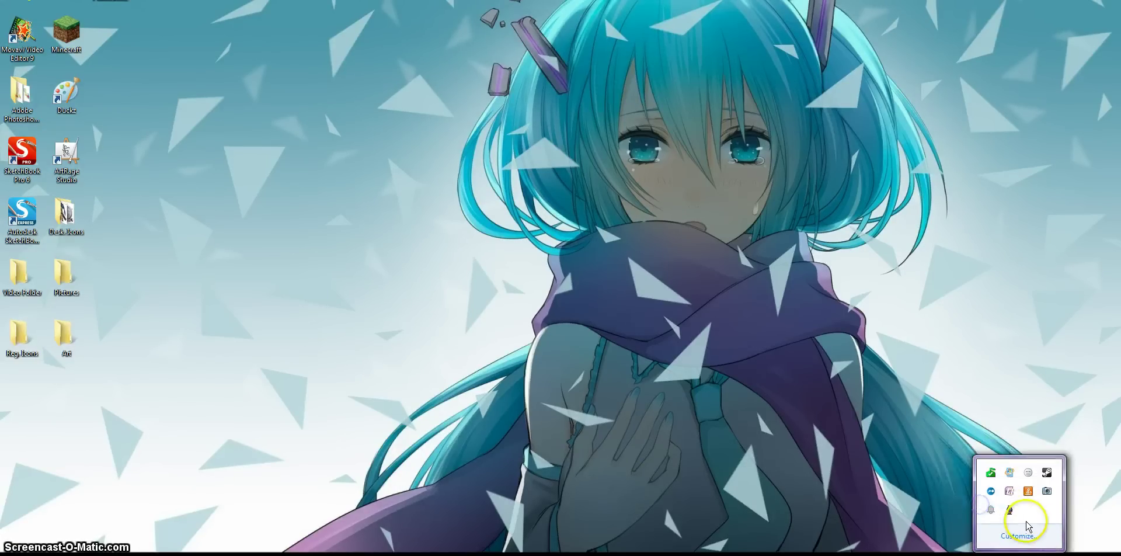
pyautogui.rightClick(1009, 511)
pyautogui.click(975, 503)
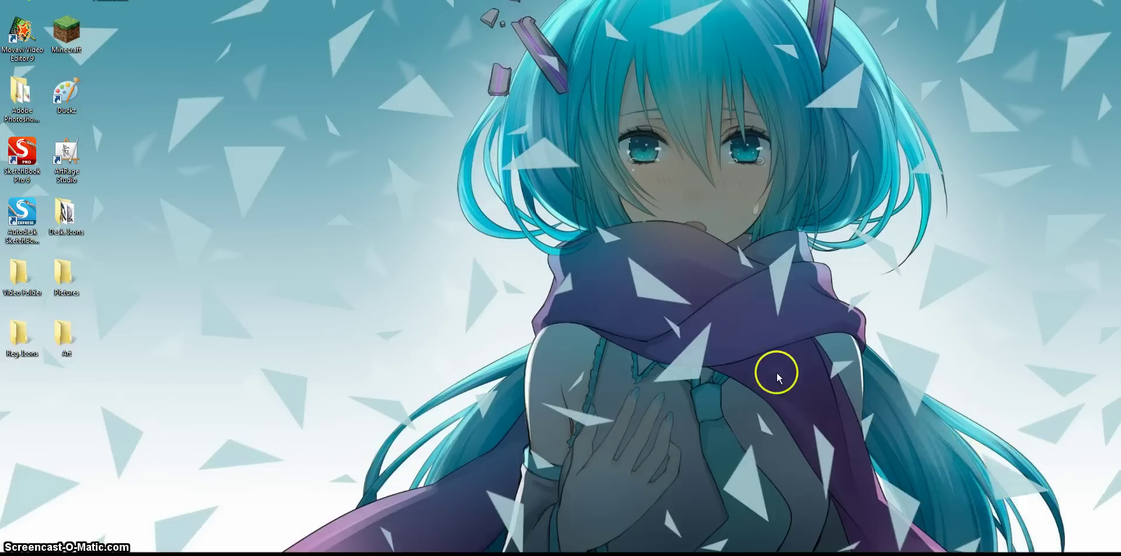